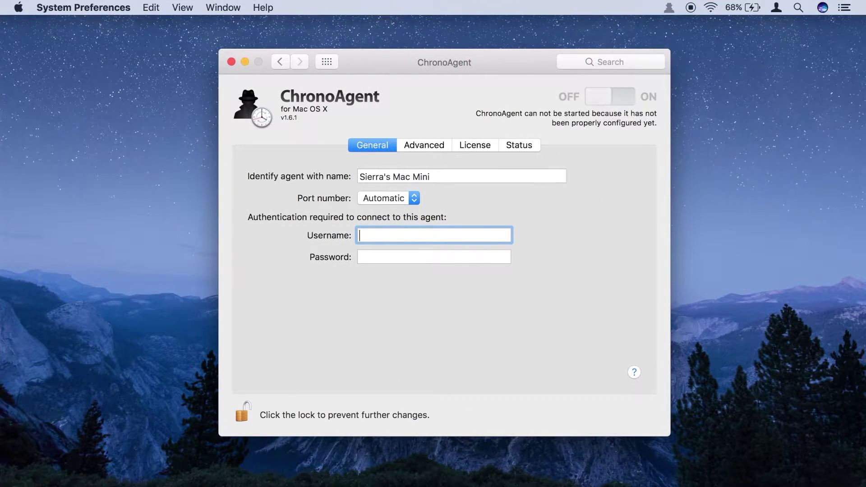
Enter the ChronoAgent connection username and its password in the General tab.
{"action": "type", "text": "CAUser"}
{"action": "key", "text": "Tab"}
{"action": "type", "text": "•••"}
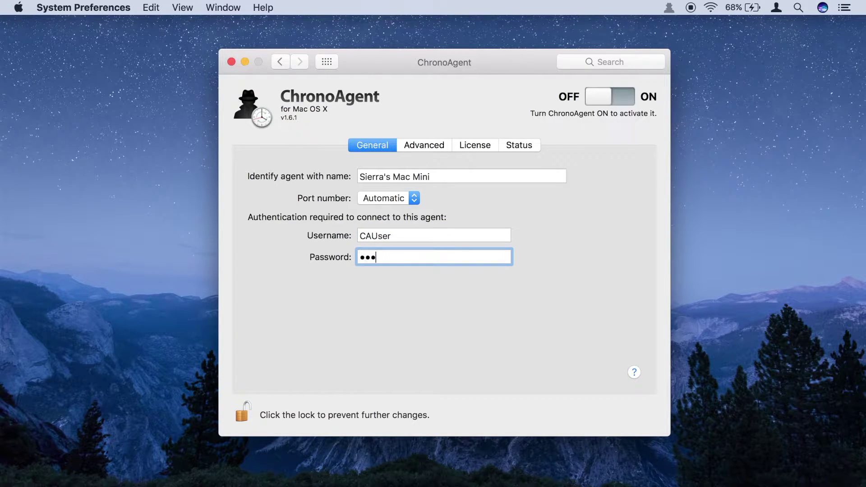
{"action": "type", "text": "•••••"}
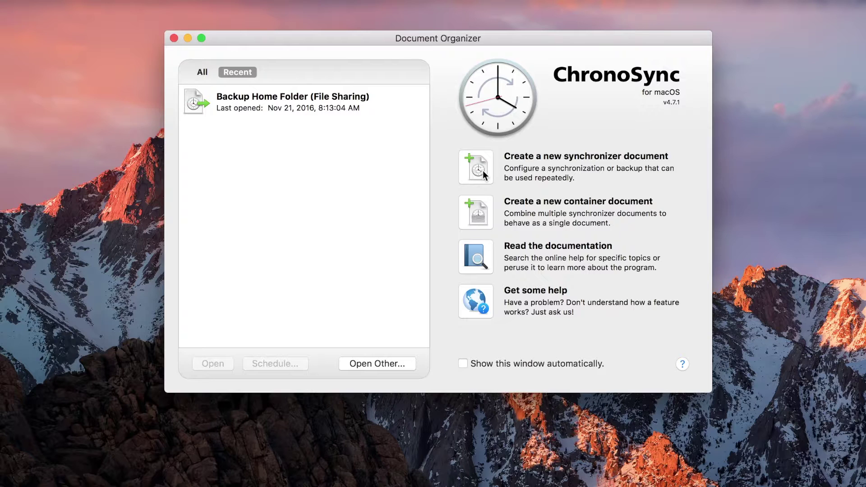
Create a new synchronizer document named 'Backup Home Folder (ChronoAgent)'.
{"action": "left_click", "coordinate": [483, 171]}
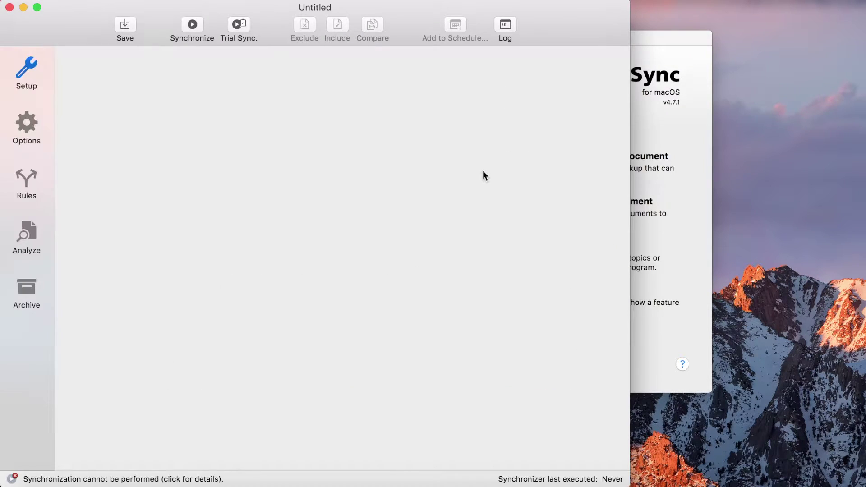
{"action": "type", "text": "Backup"}
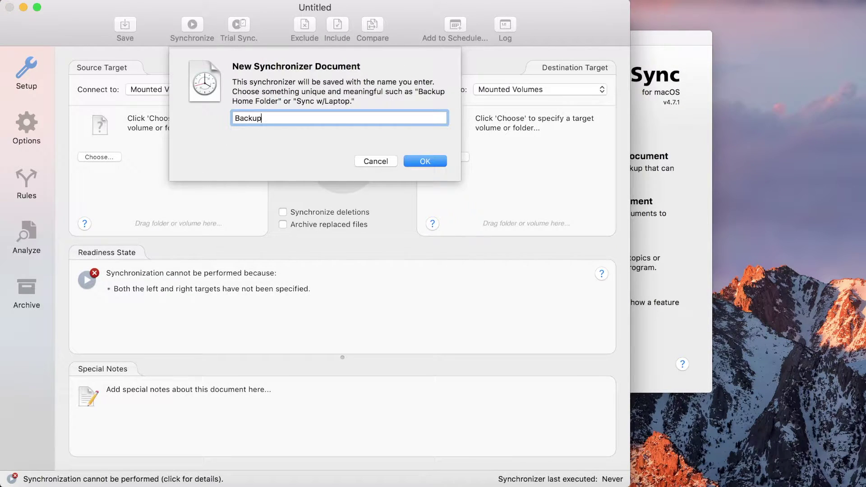
{"action": "type", "text": " Home Folder (ChronoAgent)"}
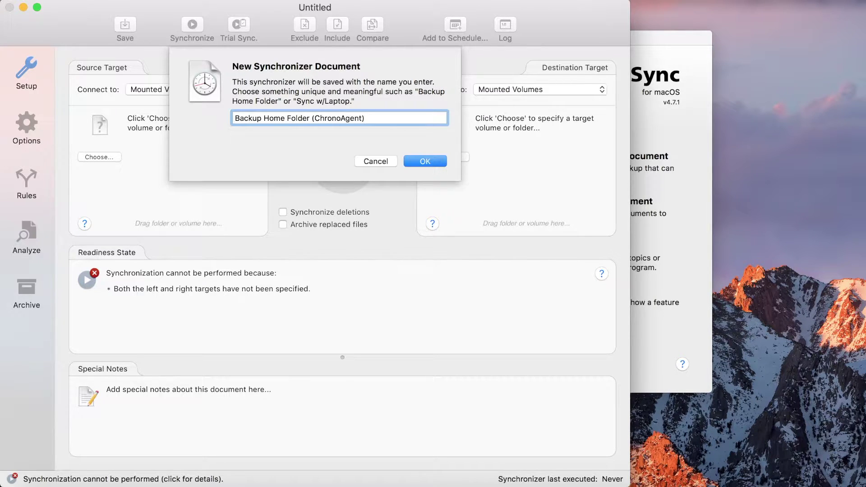
{"action": "key", "text": "Return"}
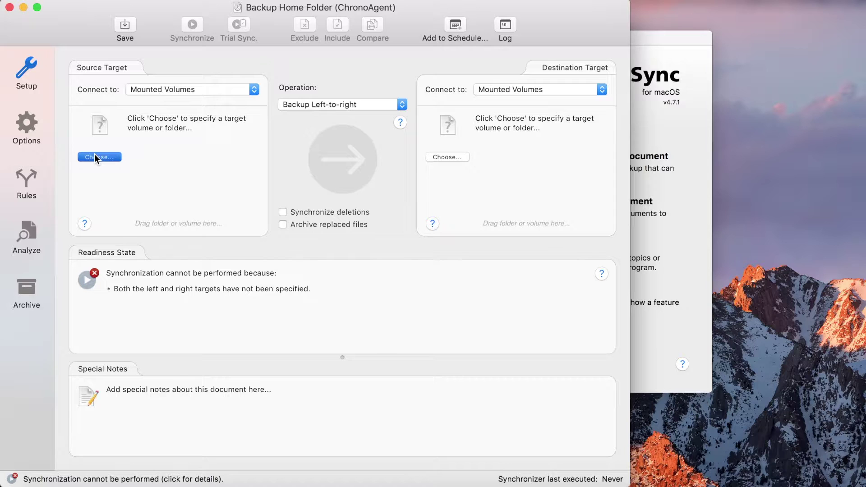
Set the document's source to the home folder on Macintosh HD.
{"action": "left_click", "coordinate": [97, 157]}
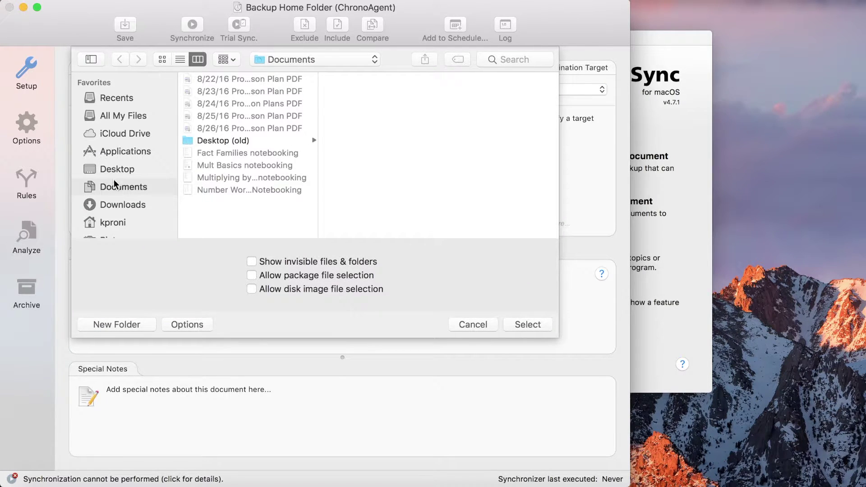
{"action": "left_click", "coordinate": [113, 222]}
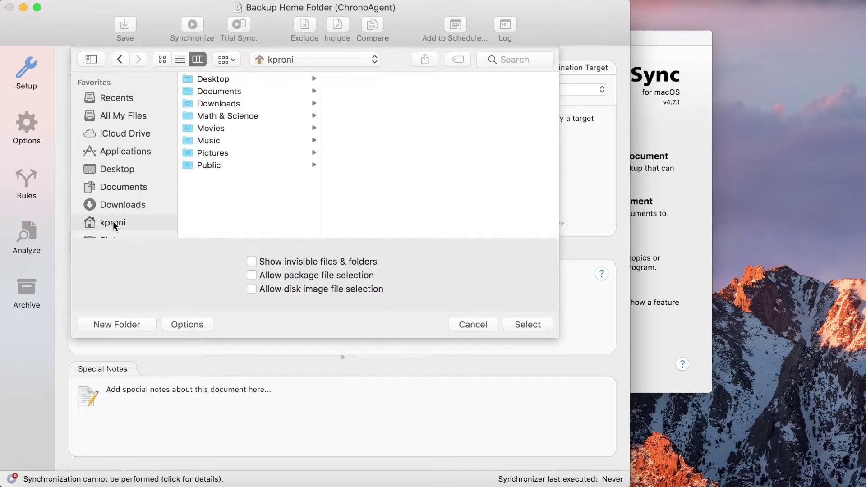
{"action": "left_click", "coordinate": [530, 323]}
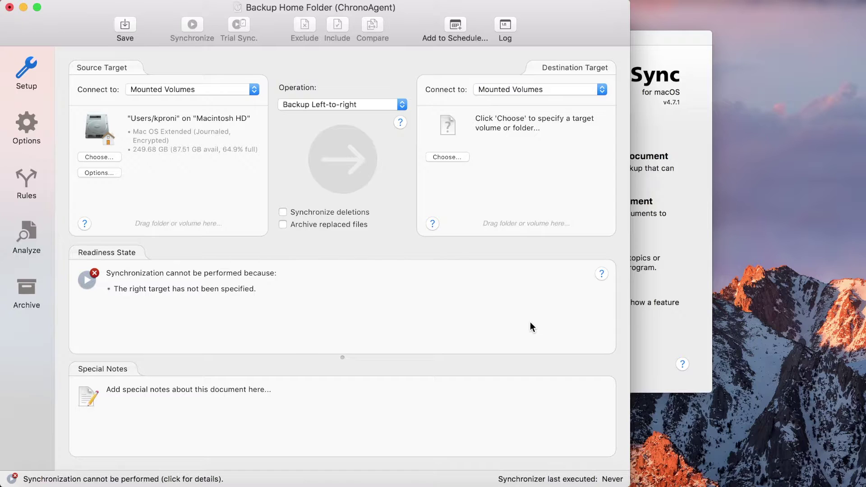
{"action": "left_click", "coordinate": [521, 88]}
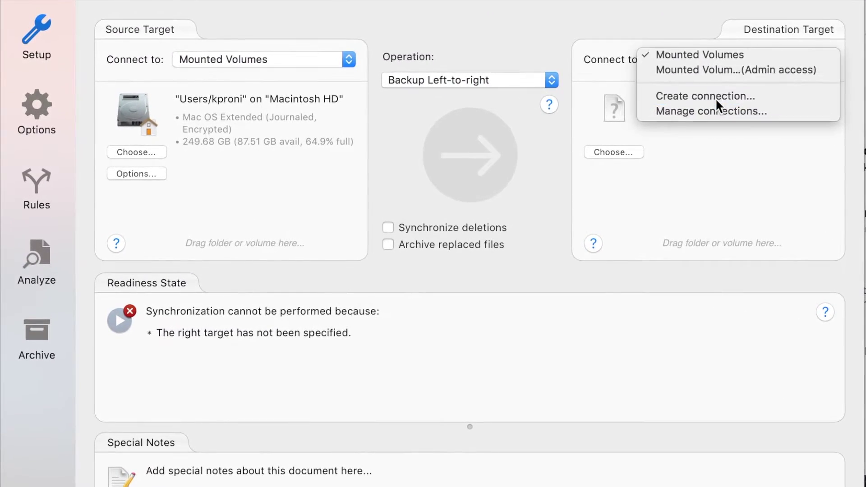
Create a connection profile named 'Backup Server' with the ChronoAgent connection type.
{"action": "left_click", "coordinate": [717, 97]}
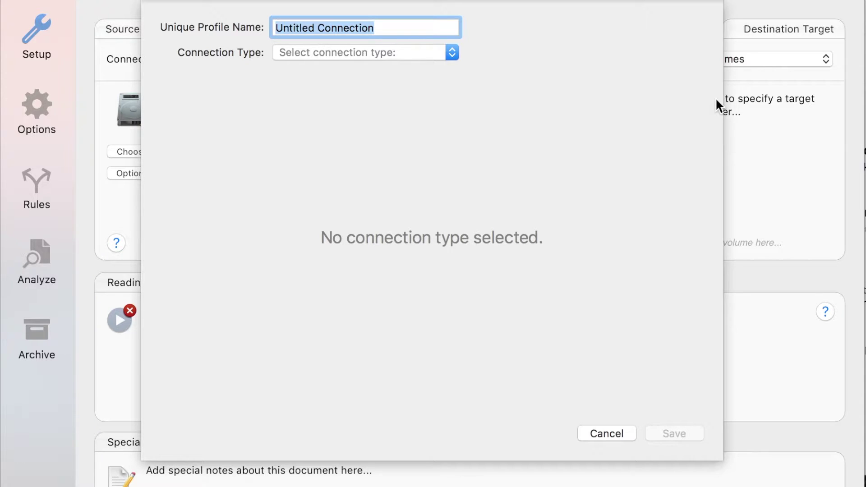
{"action": "type", "text": "Backup "}
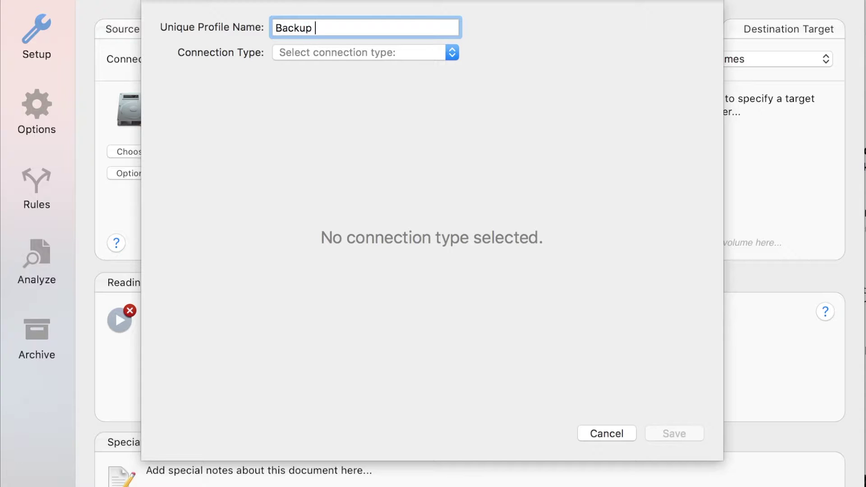
{"action": "type", "text": "Server"}
{"action": "left_click", "coordinate": [408, 59]}
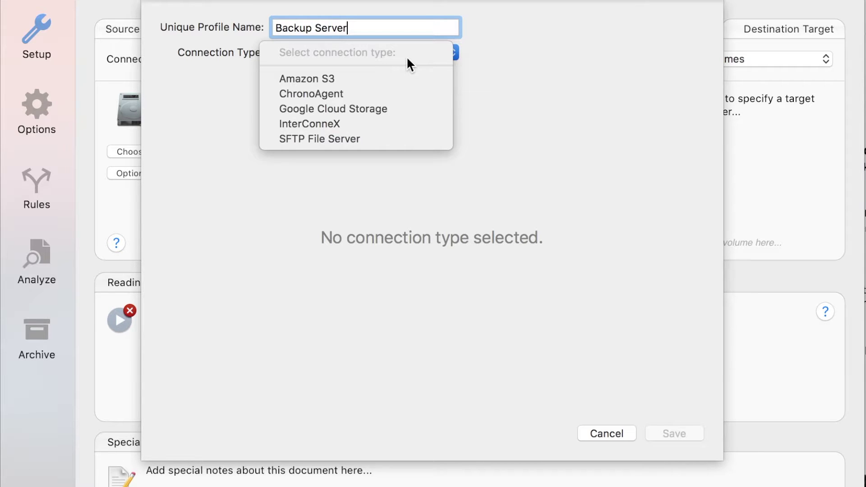
{"action": "left_click", "coordinate": [399, 94]}
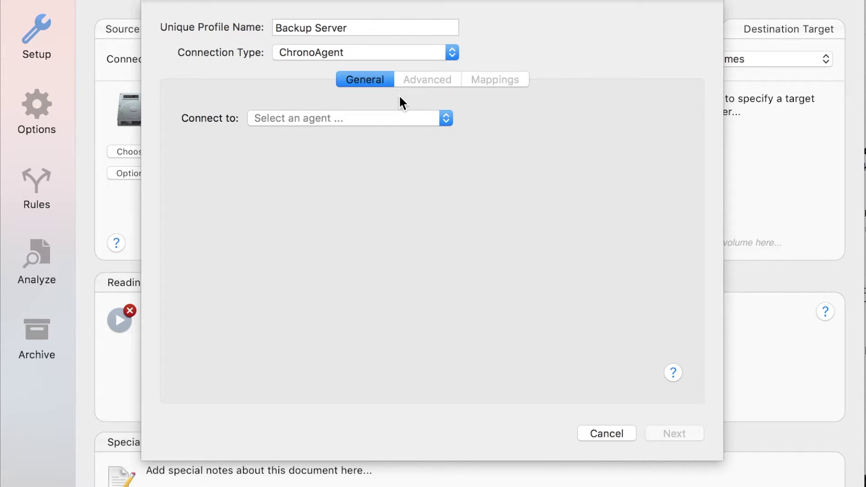
Connect the profile to the Mac mini agent with the agent username and password, then test it.
{"action": "left_click", "coordinate": [389, 122]}
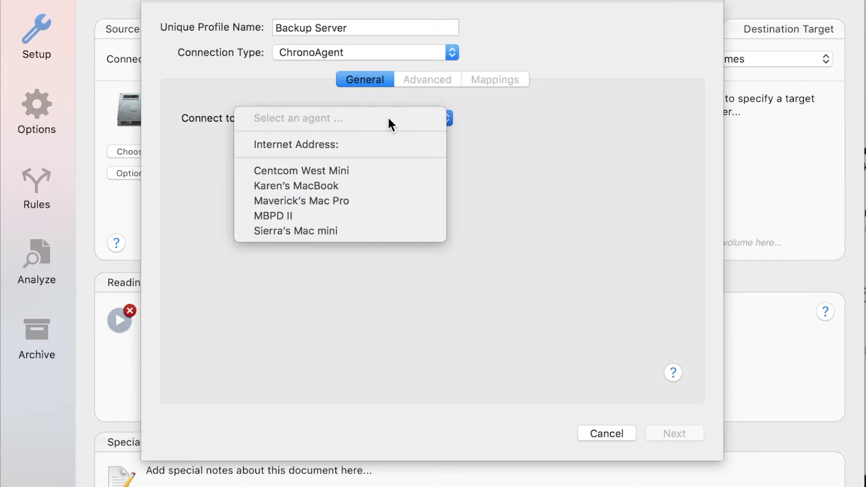
{"action": "left_click", "coordinate": [386, 229]}
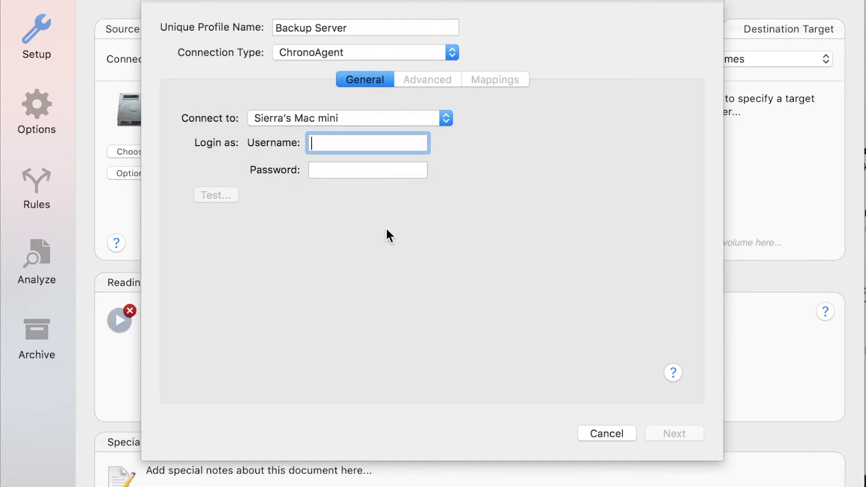
{"action": "type", "text": "CAUser"}
{"action": "key", "text": "Tab"}
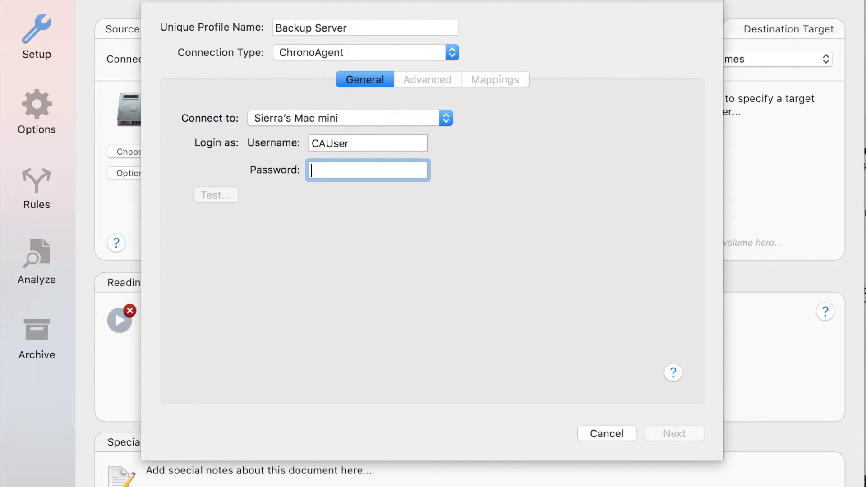
{"action": "type", "text": "••••"}
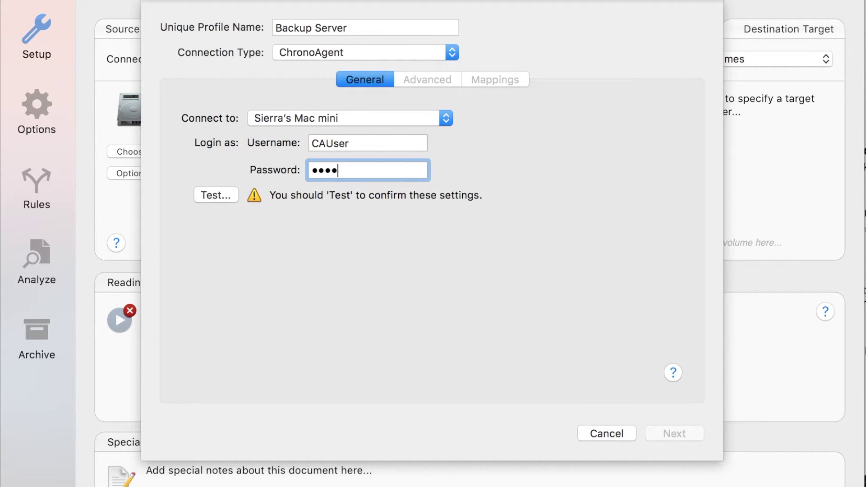
{"action": "type", "text": "••••"}
{"action": "left_click", "coordinate": [228, 196]}
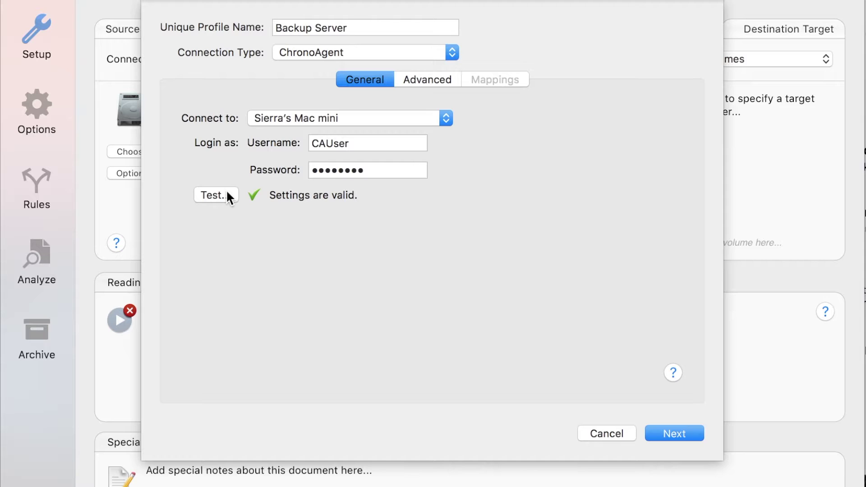
Enable data compression in the Advanced options and continue to the Mappings tab.
{"action": "left_click", "coordinate": [664, 430]}
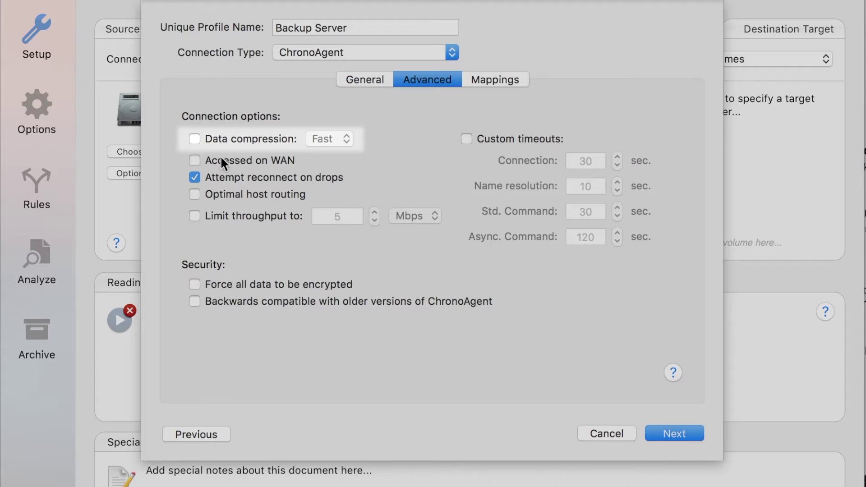
{"action": "left_click", "coordinate": [195, 139]}
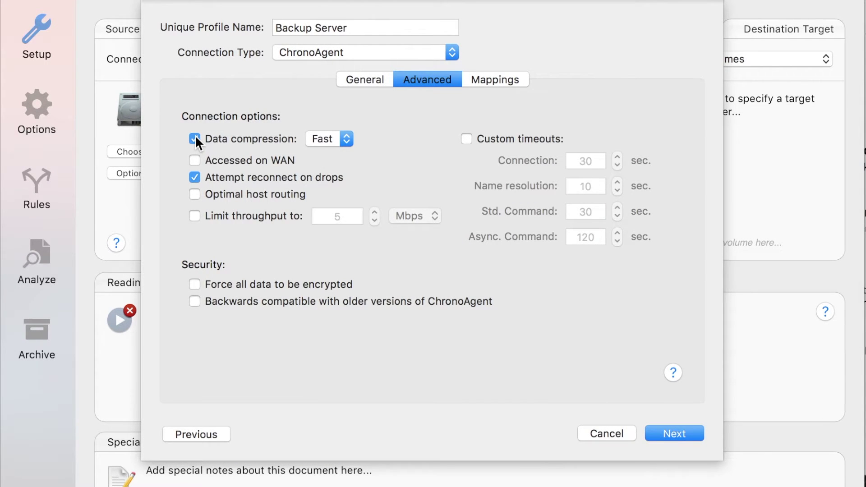
{"action": "left_click", "coordinate": [671, 430]}
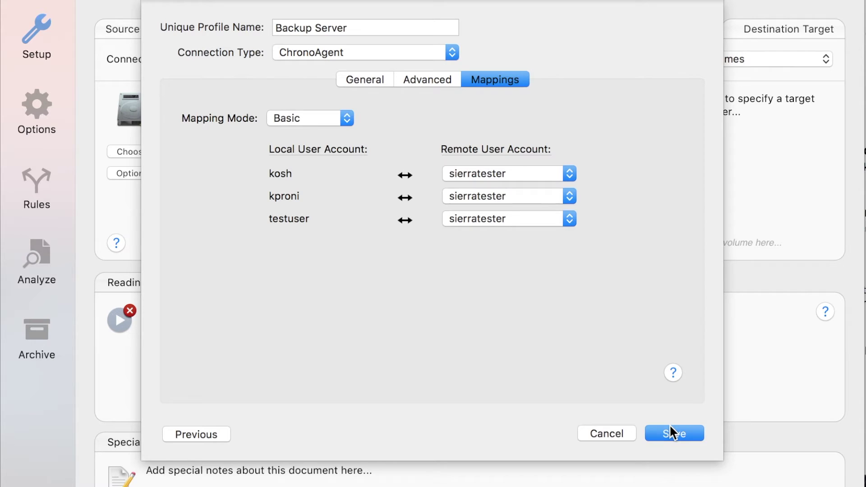
Save the Backup Server connection profile as the destination connection.
{"action": "left_click", "coordinate": [670, 426]}
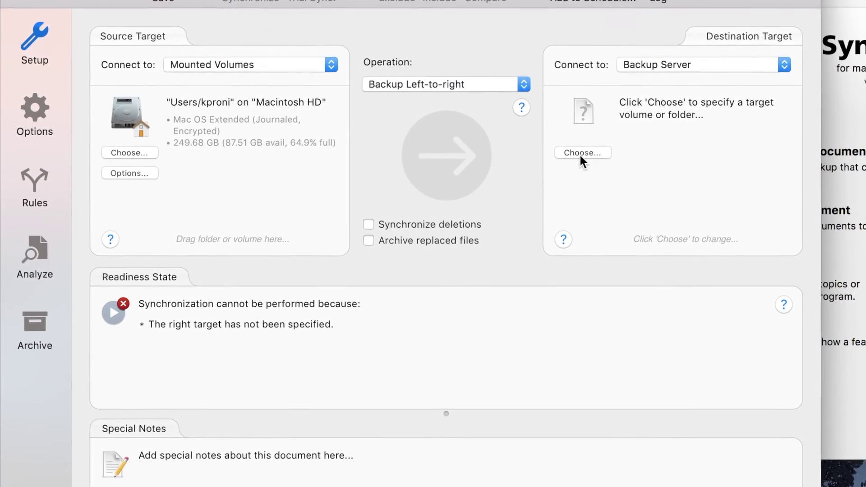
Choose the CA MacBook folder in Home Folder Backups on the remote Macintosh HD as destination.
{"action": "left_click", "coordinate": [582, 154]}
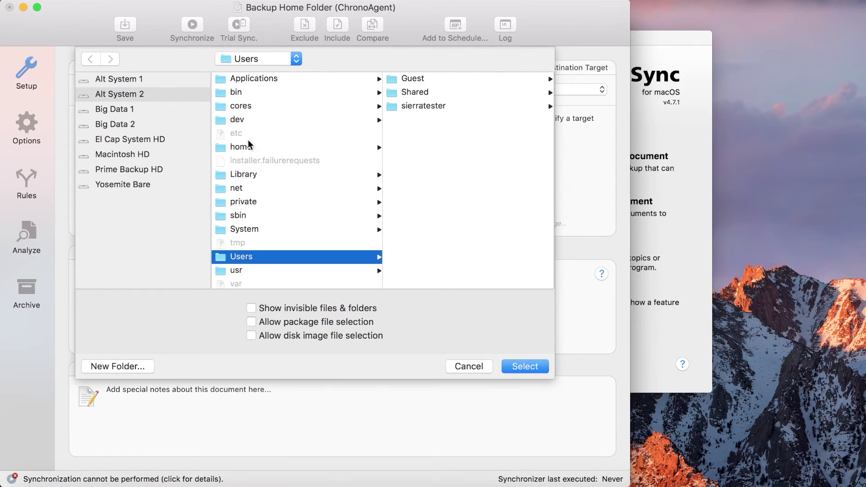
{"action": "left_click", "coordinate": [136, 157]}
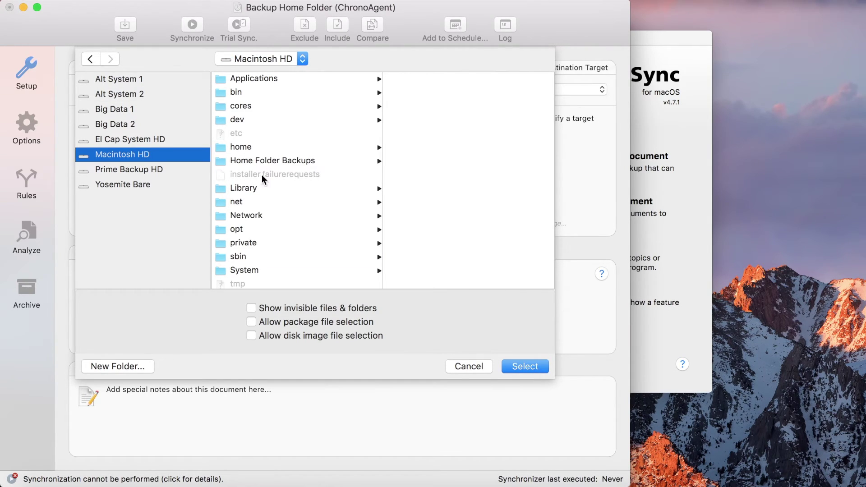
{"action": "left_click", "coordinate": [283, 162]}
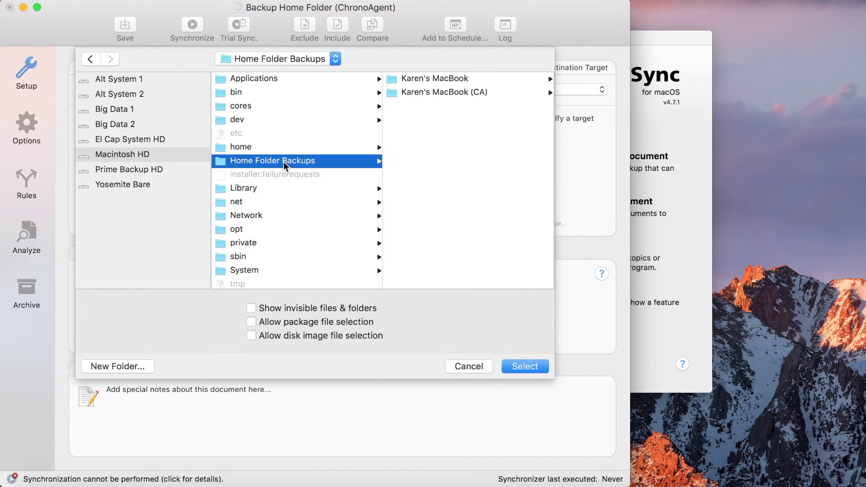
{"action": "left_click", "coordinate": [445, 91]}
{"action": "left_click", "coordinate": [516, 365]}
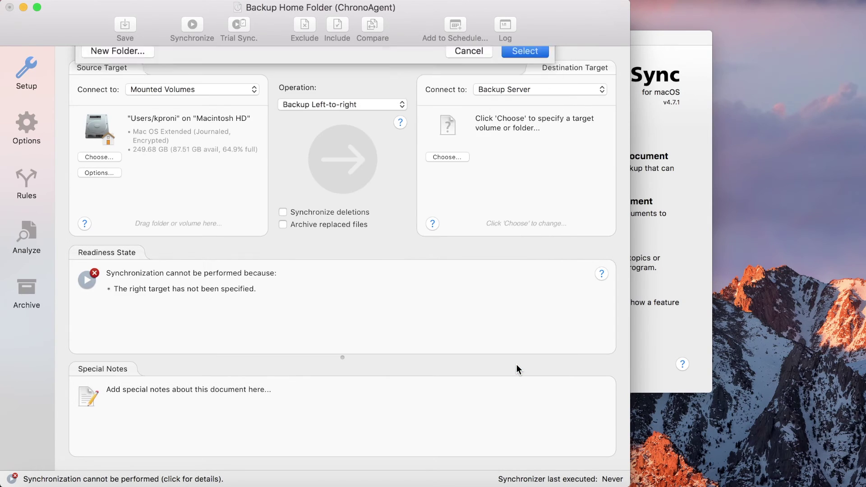